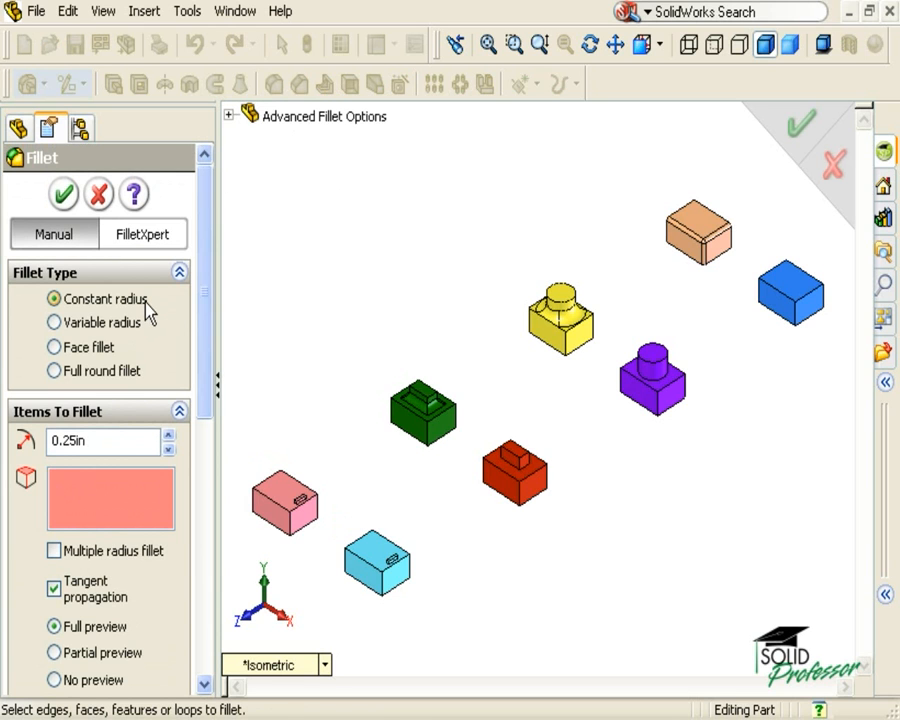
- Select the three edges meeting at the blue block's front upper corner for the constant-radius fillet
key(space)
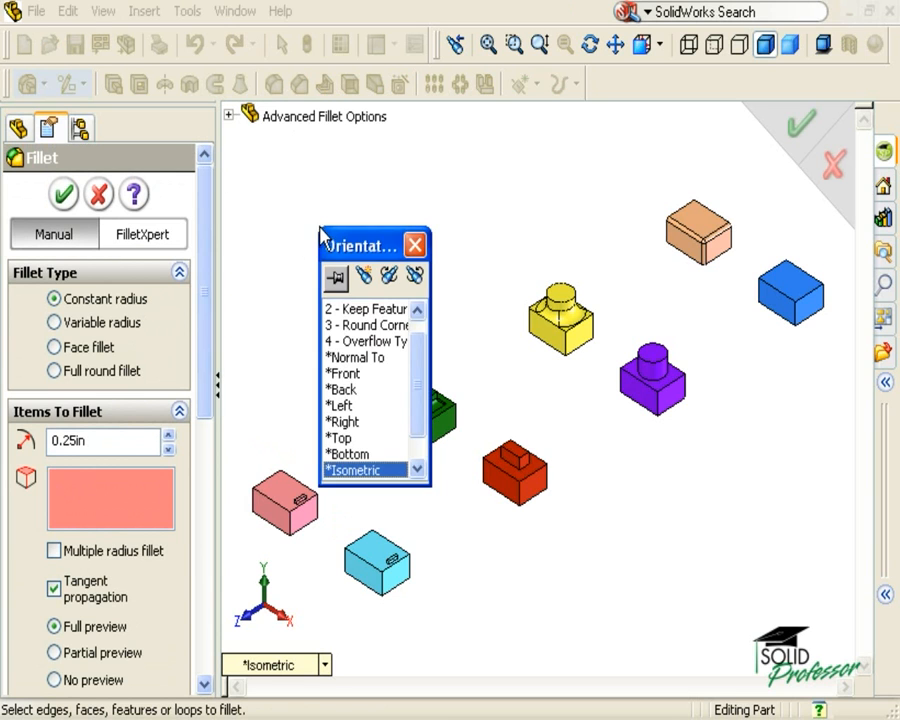
scroll(410, 336, up, 1)
double_click(398, 313)
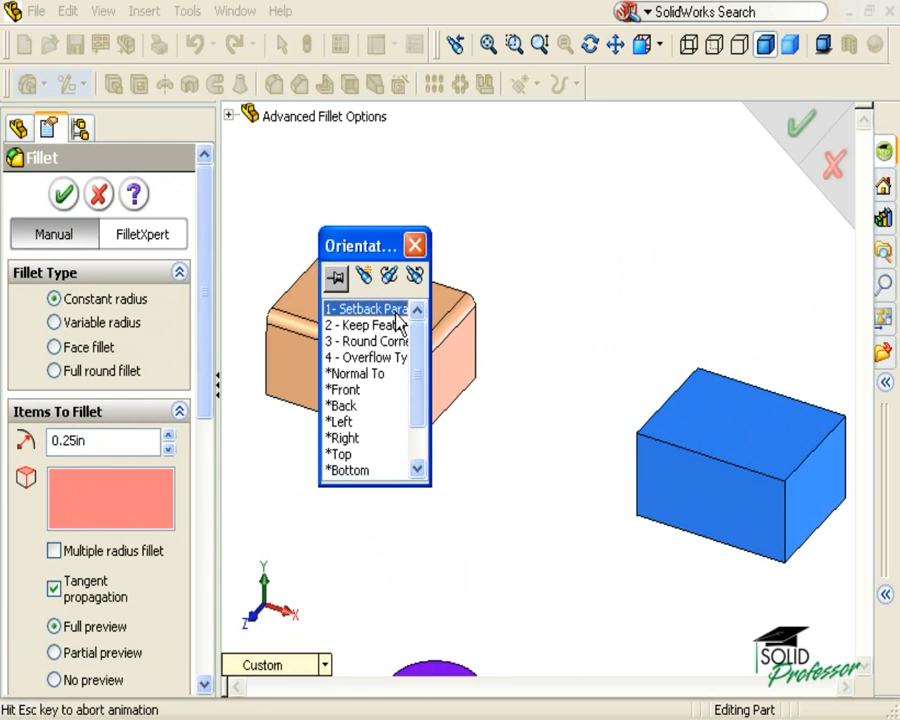
drag(208, 348, 205, 521)
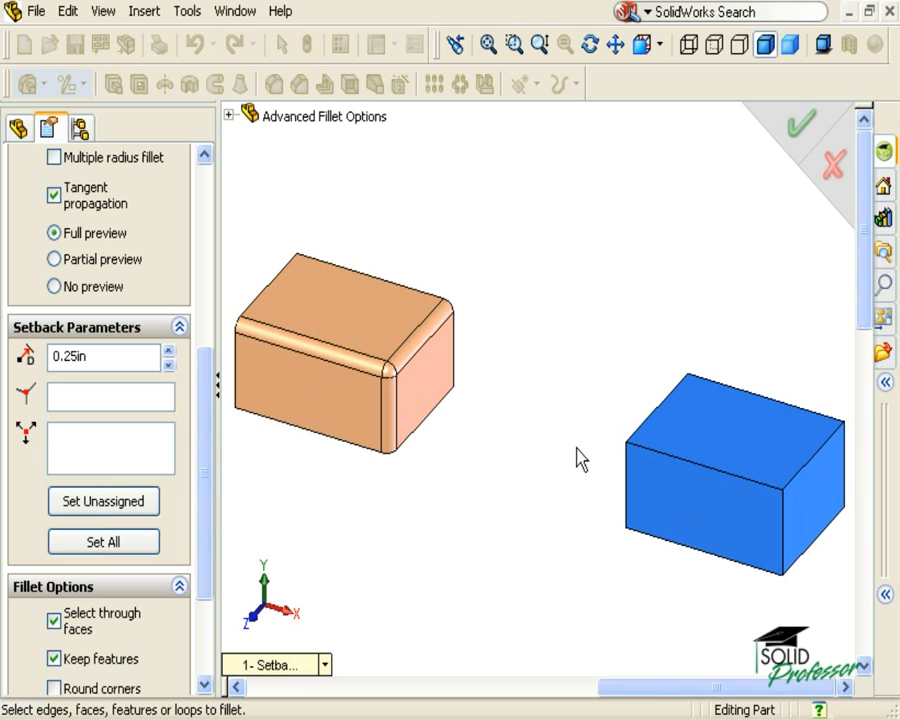
scroll(843, 582, down, 2)
scroll(839, 571, down, 2)
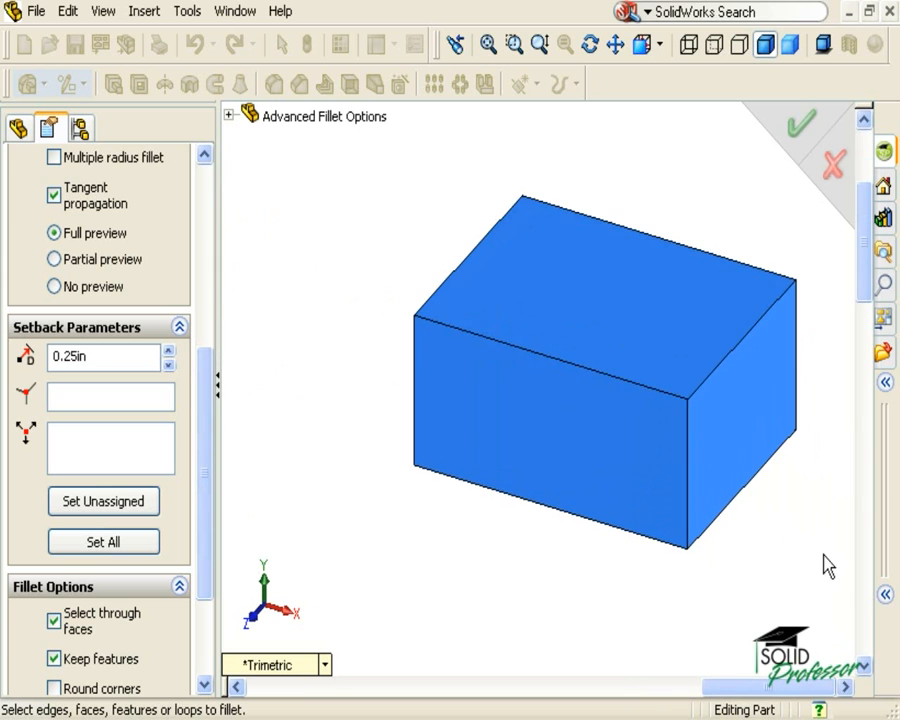
click(658, 394)
click(688, 414)
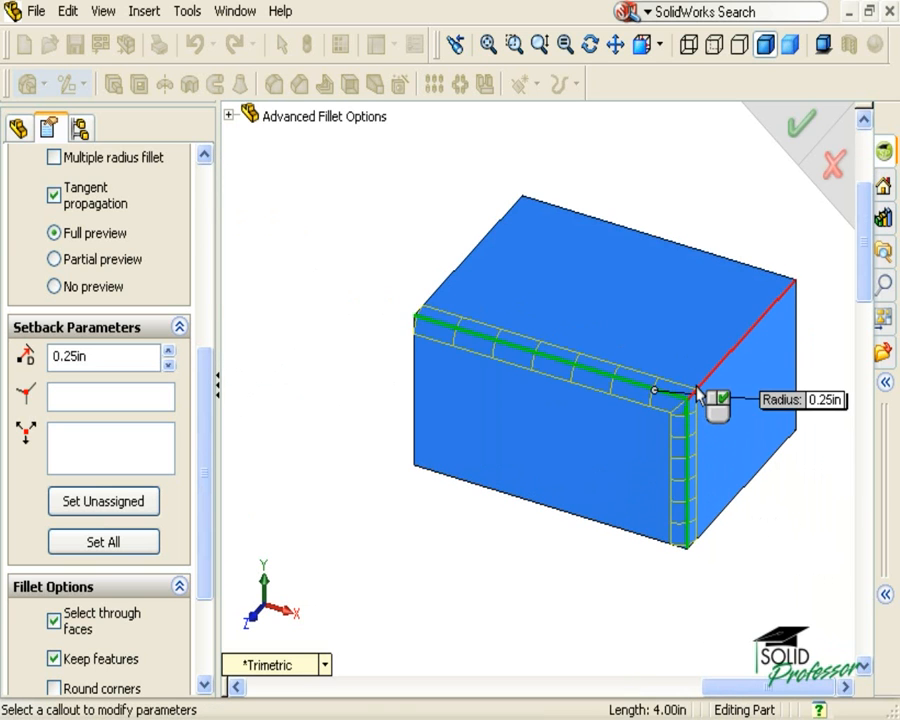
click(698, 396)
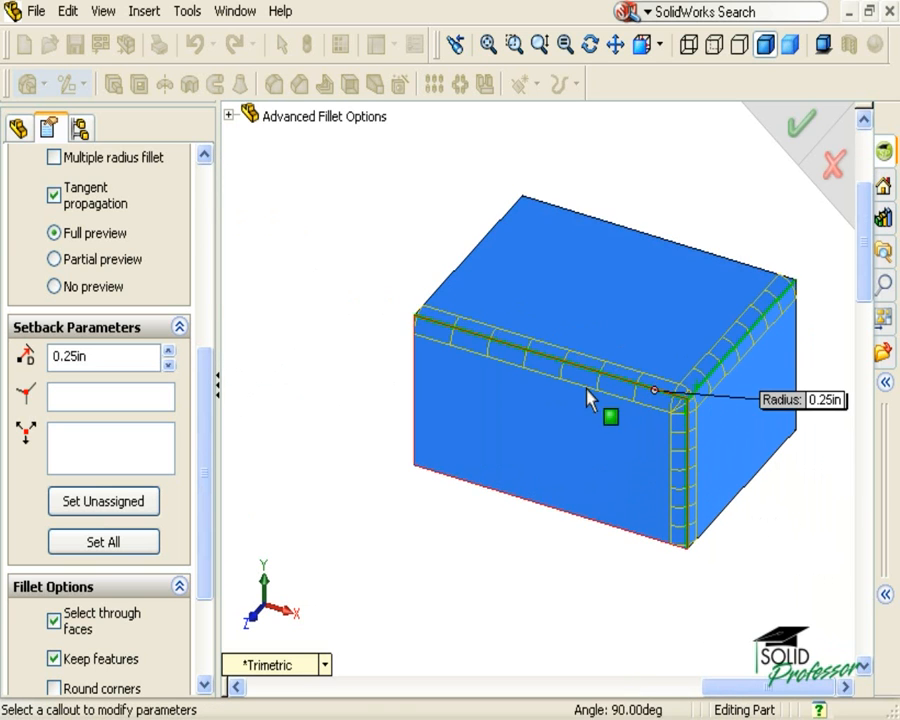
- Assign a 1 in setback to all three edges at the blue block's shared corner vertex and move the setback callouts clear of it
click(147, 405)
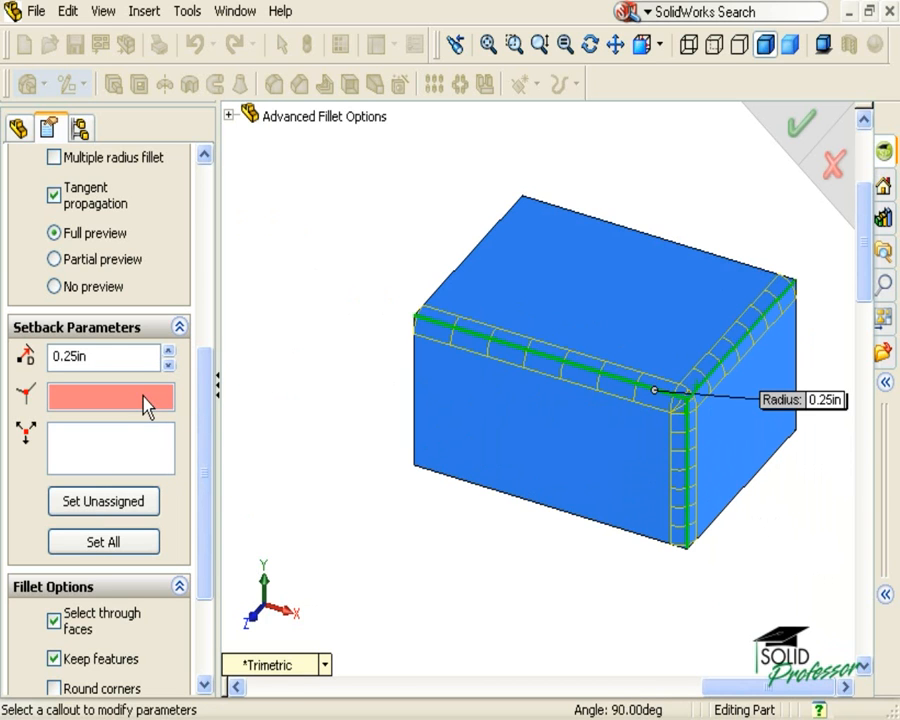
click(686, 399)
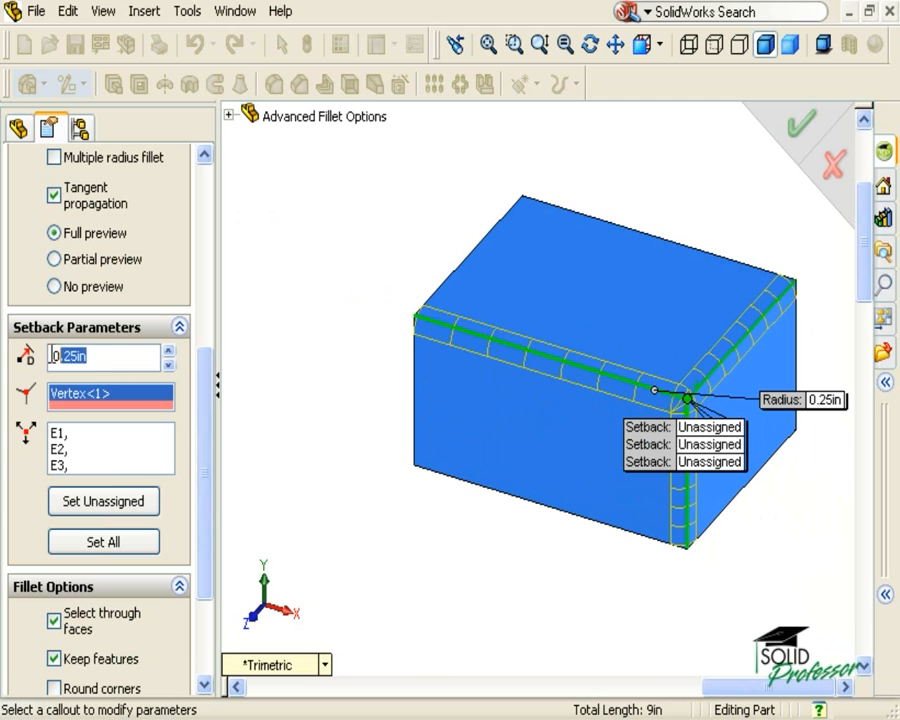
text(1)
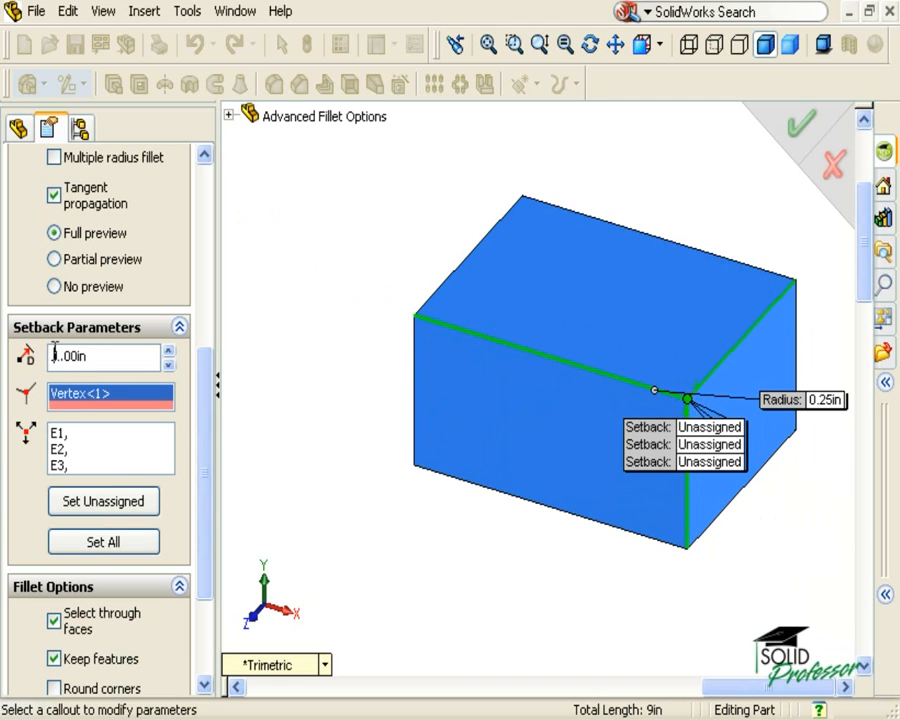
click(108, 540)
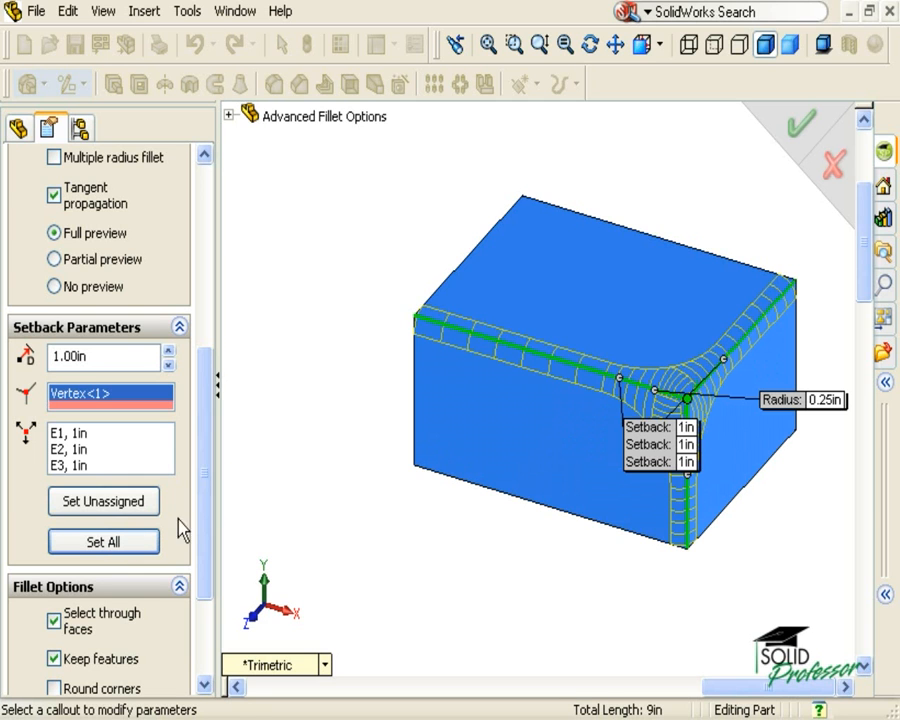
drag(637, 452, 418, 466)
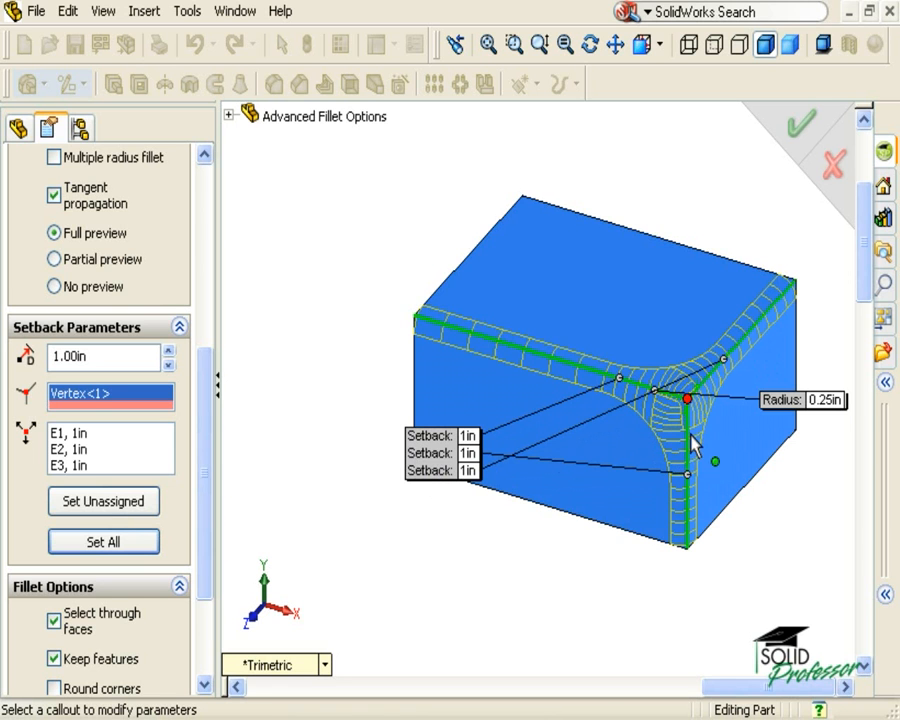
- Set the setback of the blue block's vertical edge (E2) to 0.25 in and complete the fillet
scroll(695, 442, down, 4)
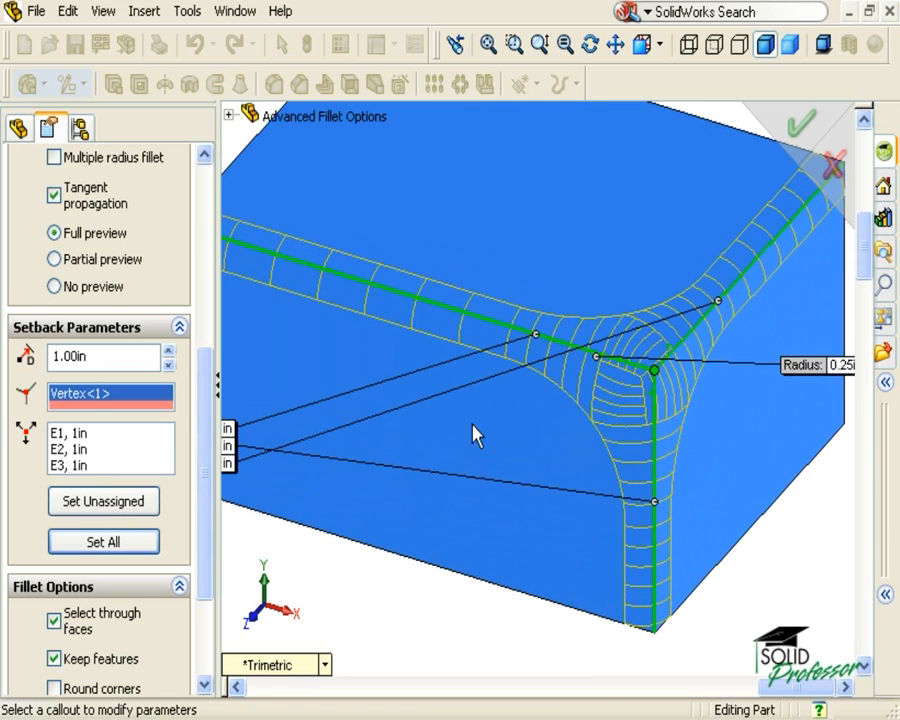
click(68, 434)
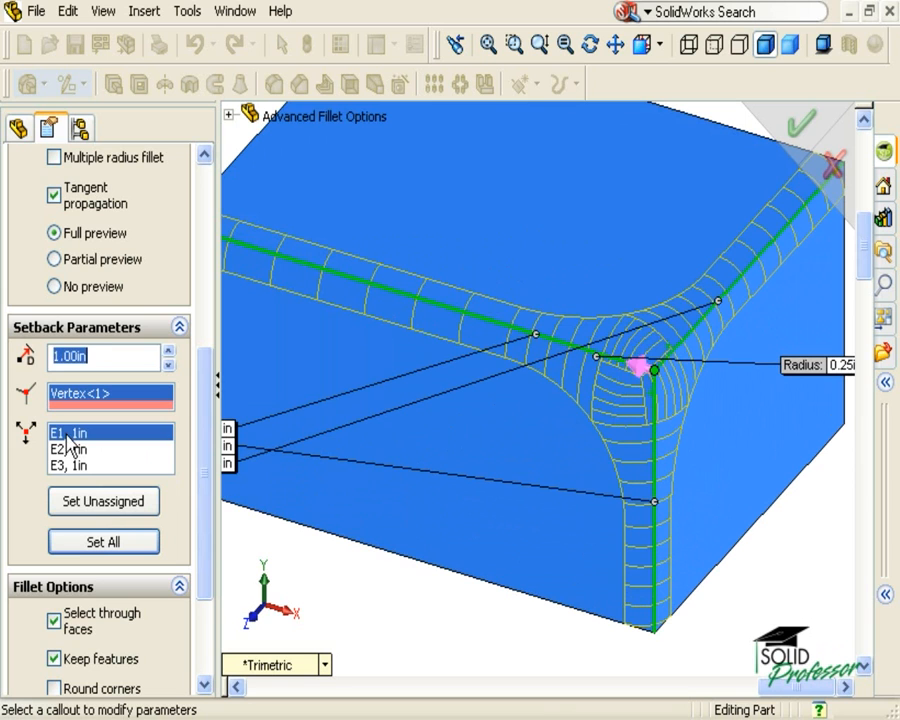
click(67, 450)
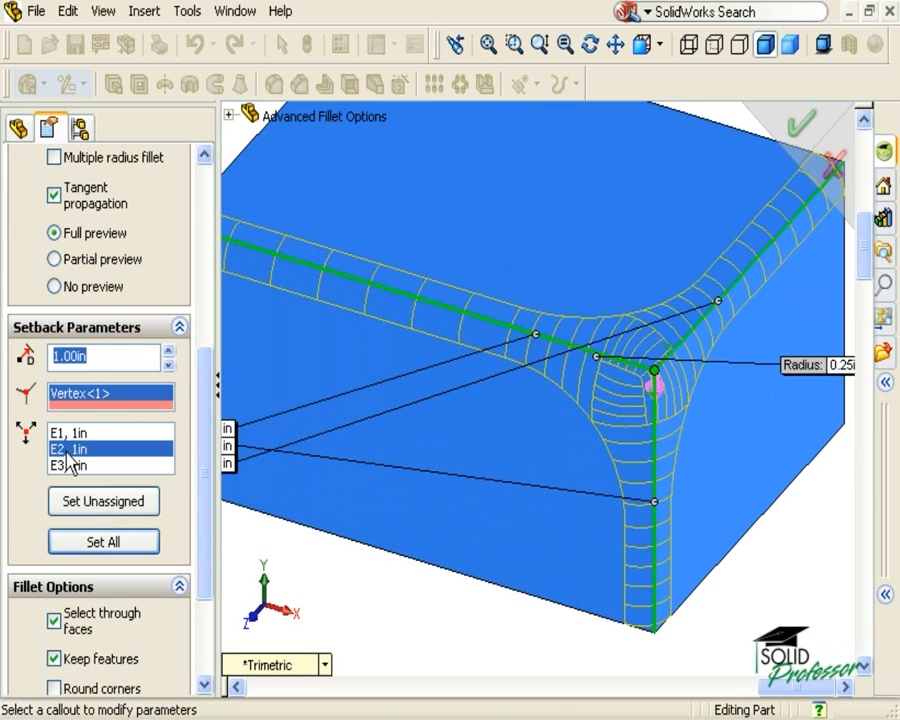
click(68, 465)
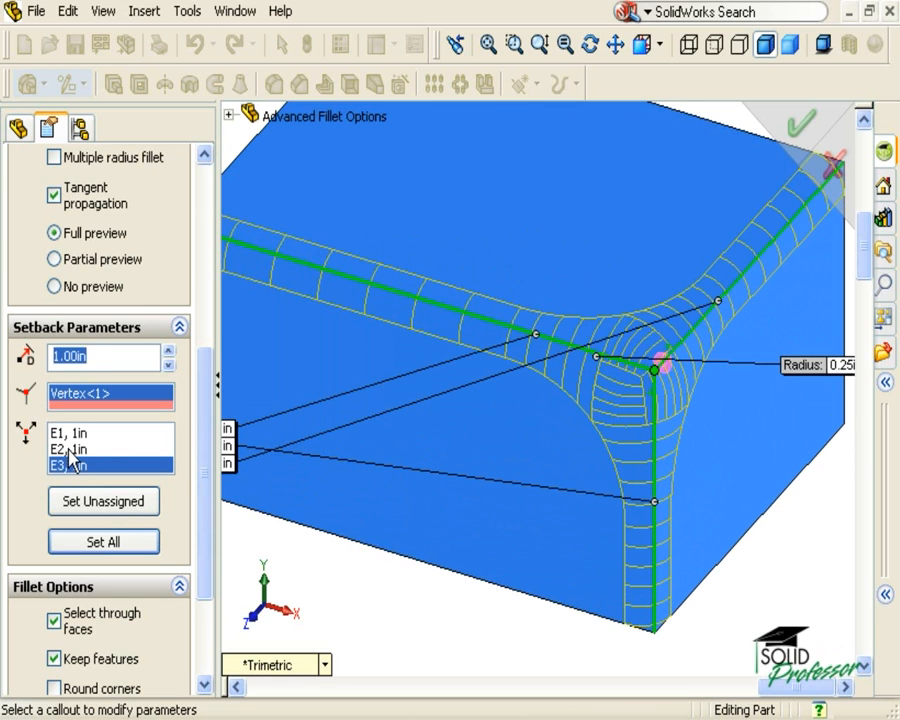
click(69, 452)
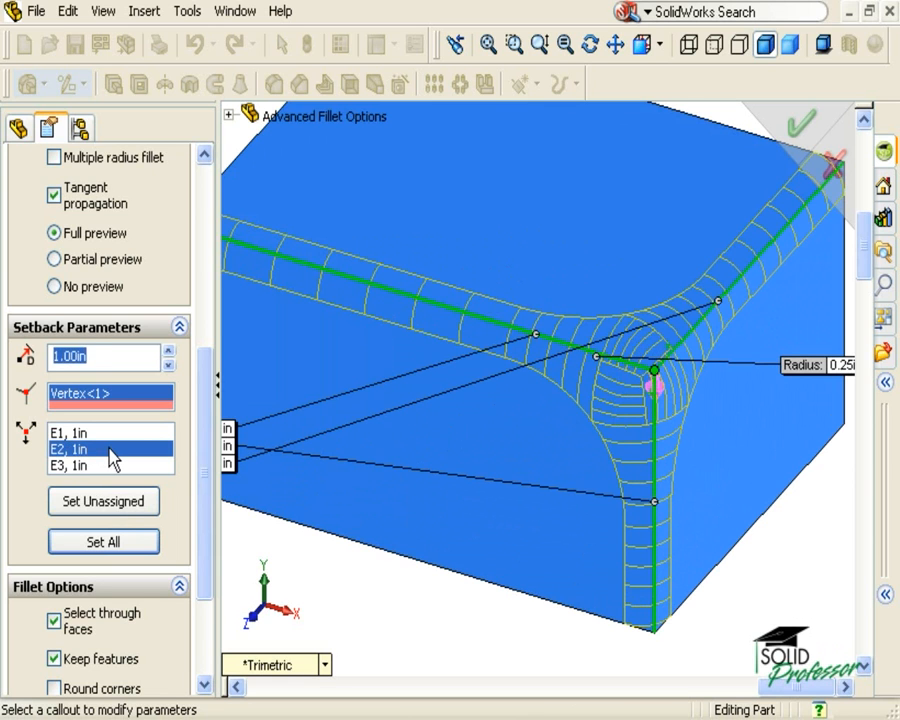
drag(89, 356, 44, 353)
text(.25)
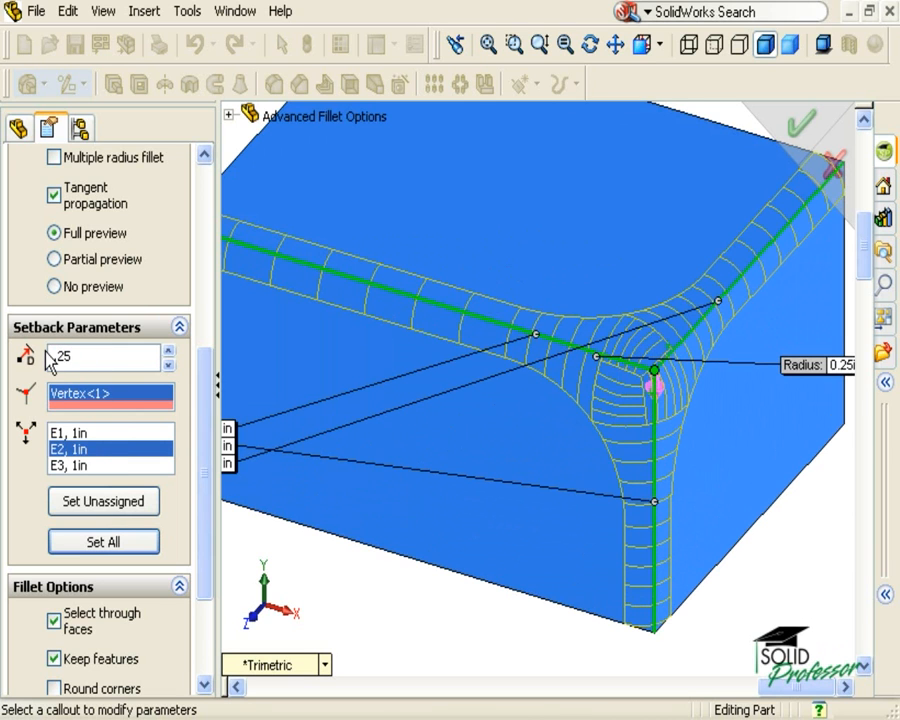
key(Return)
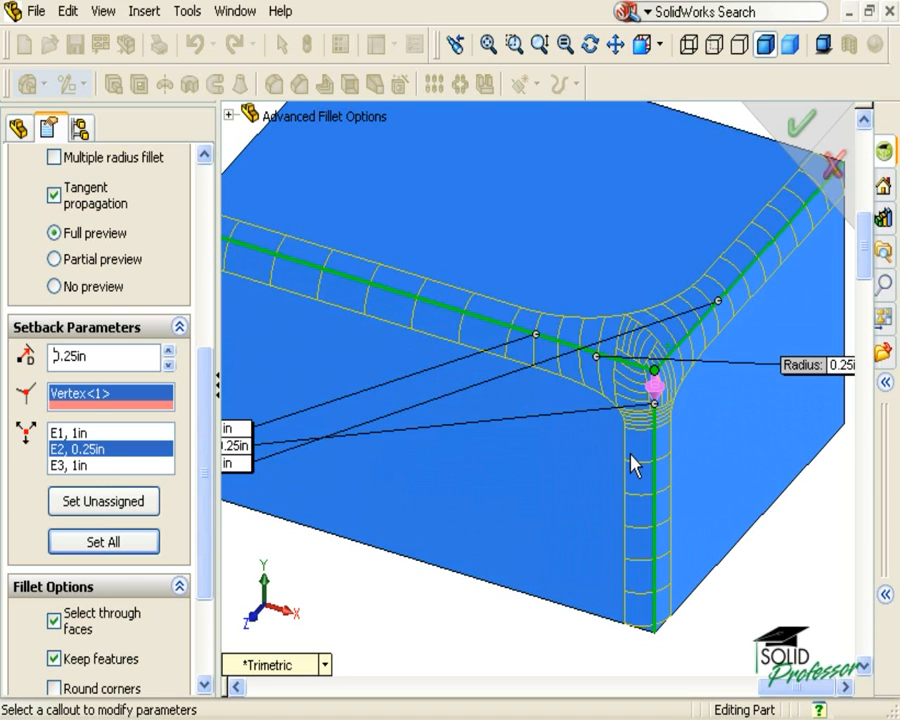
click(810, 118)
key(f)
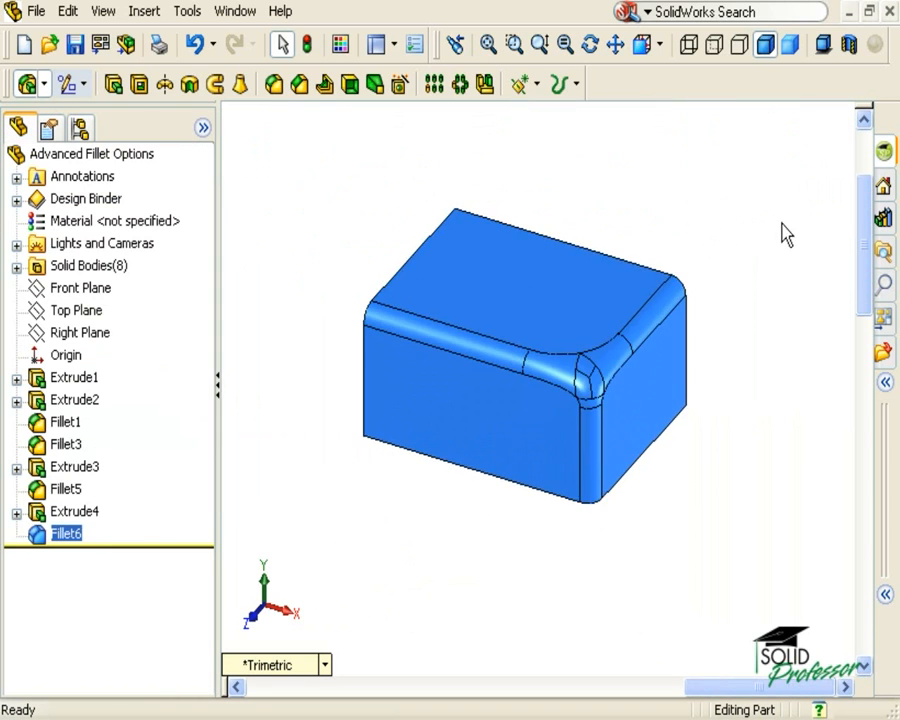
- Fillet the pink block's upper edge beside the small boss with a 1 in radius, with Keep features enabled
key(space)
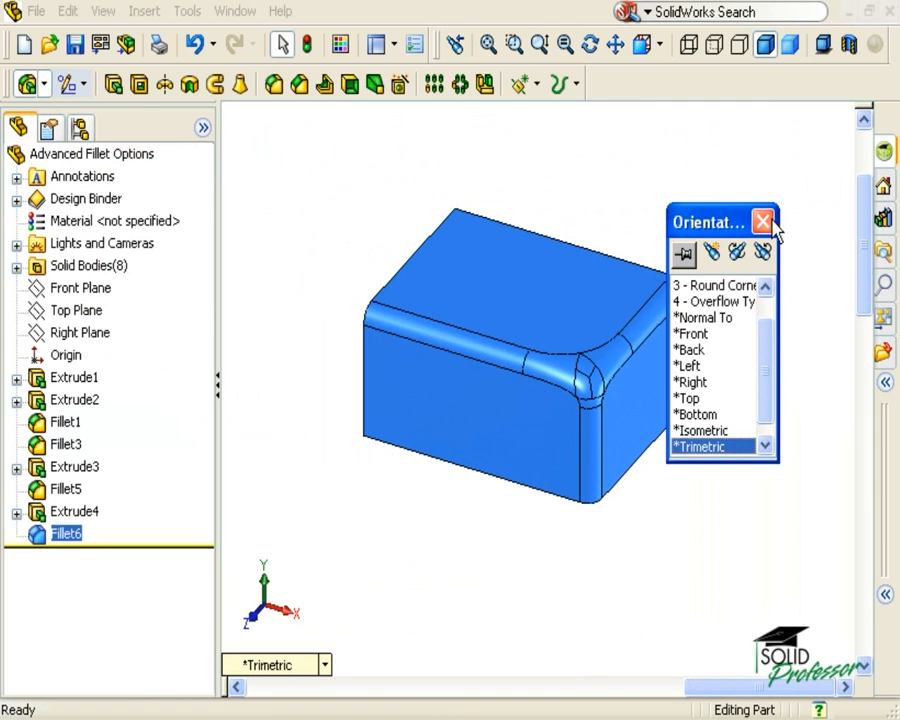
scroll(765, 325, up, 1)
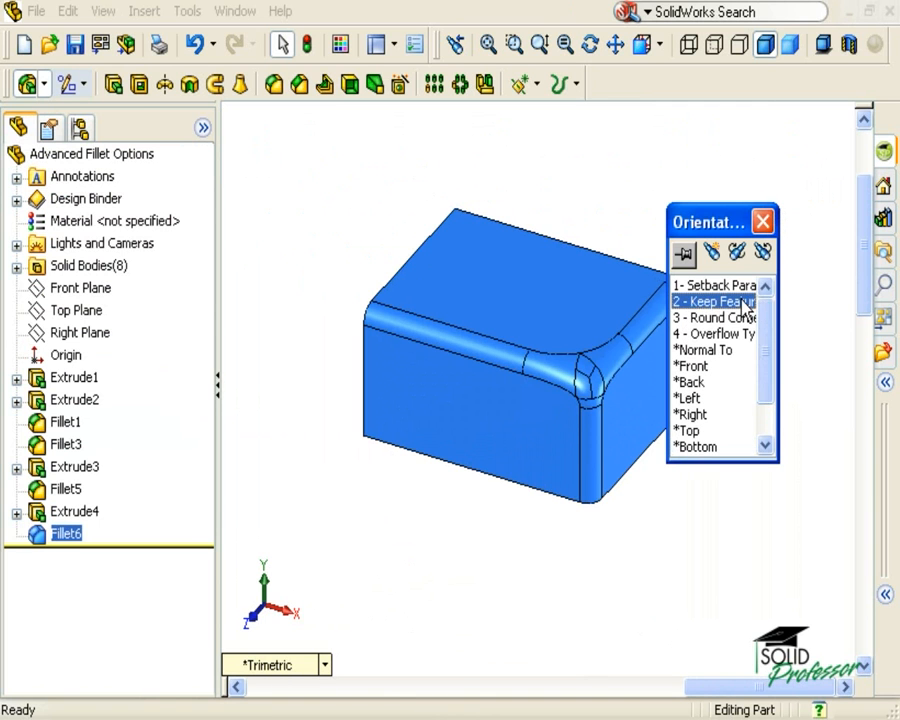
double_click(741, 301)
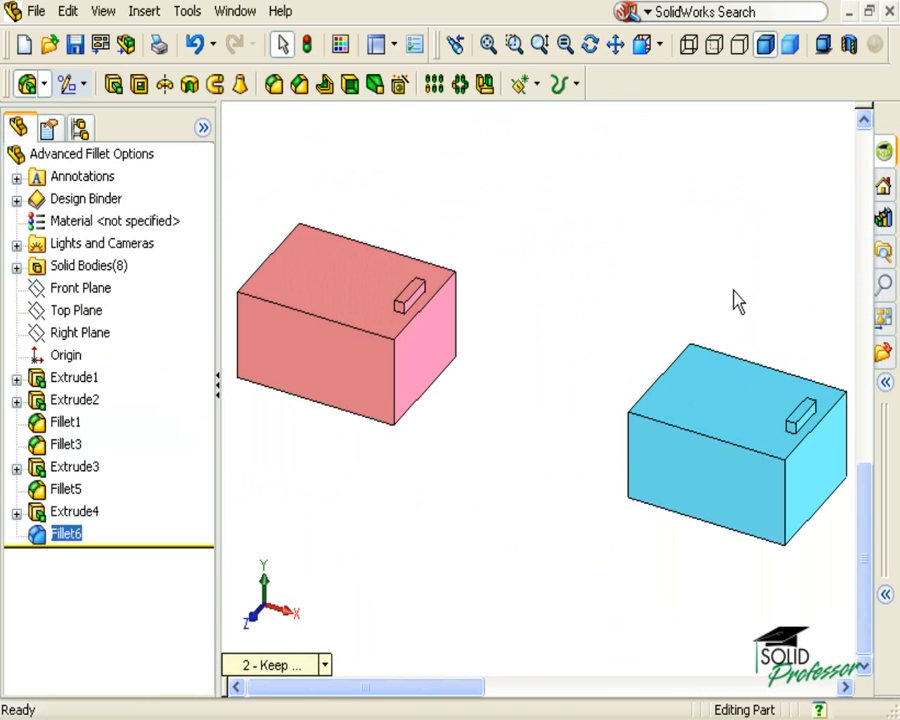
click(277, 86)
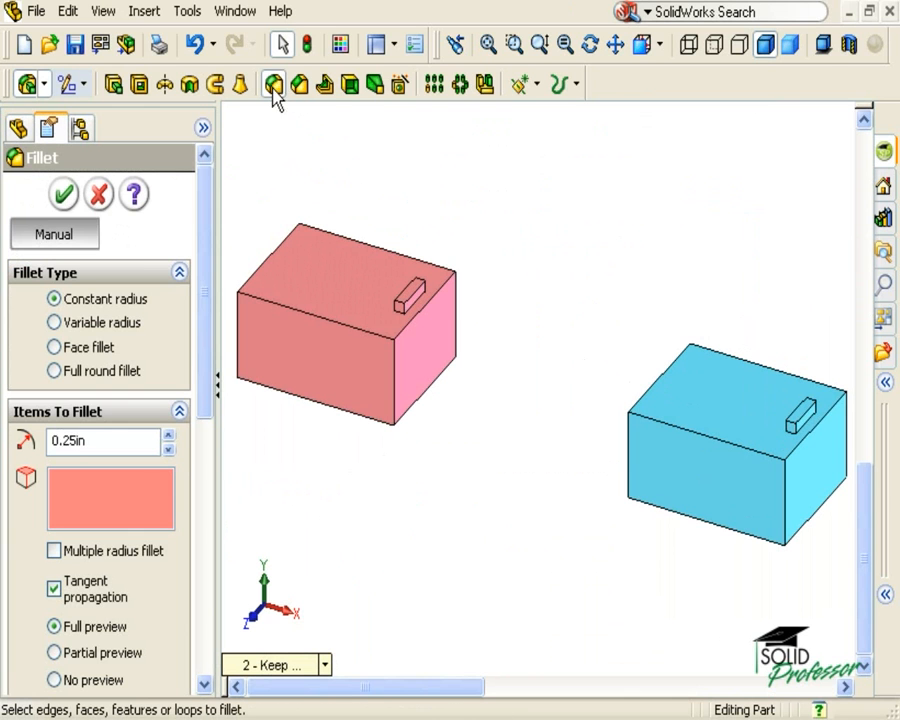
drag(210, 190, 187, 457)
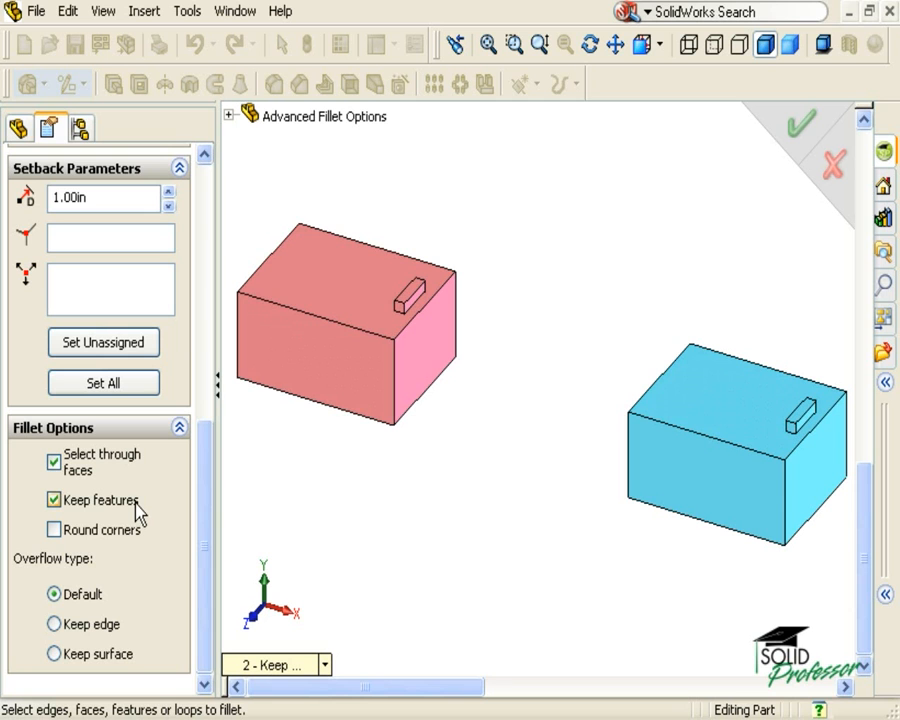
click(408, 327)
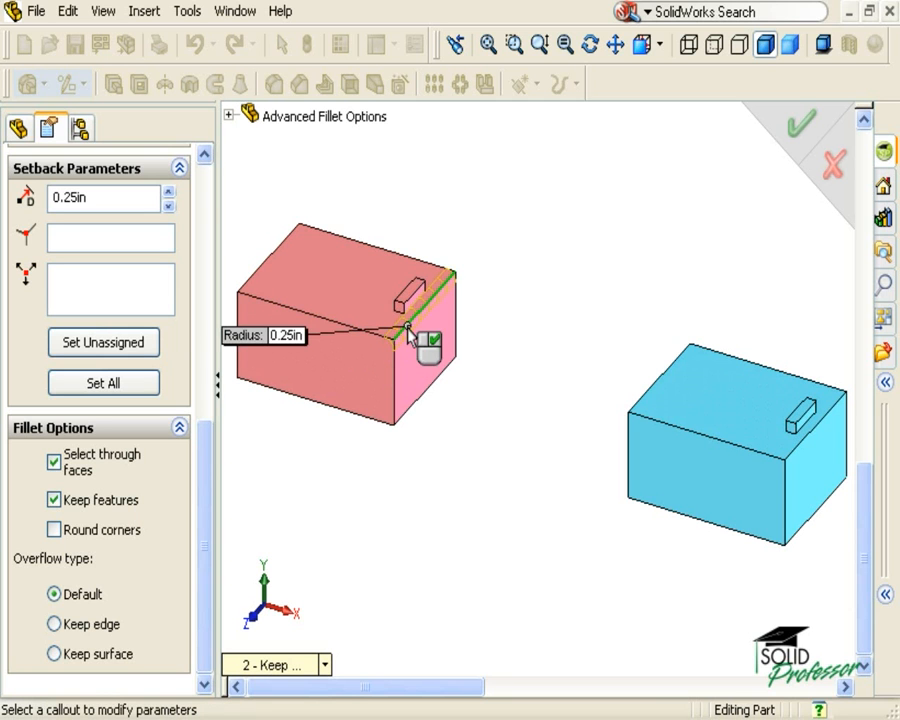
click(281, 338)
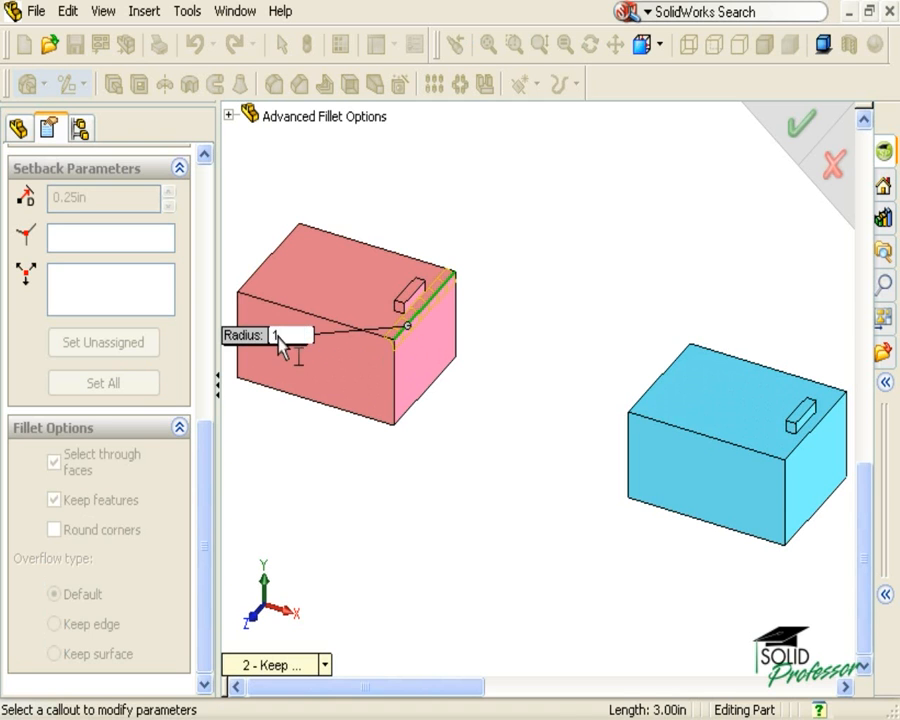
key(Return)
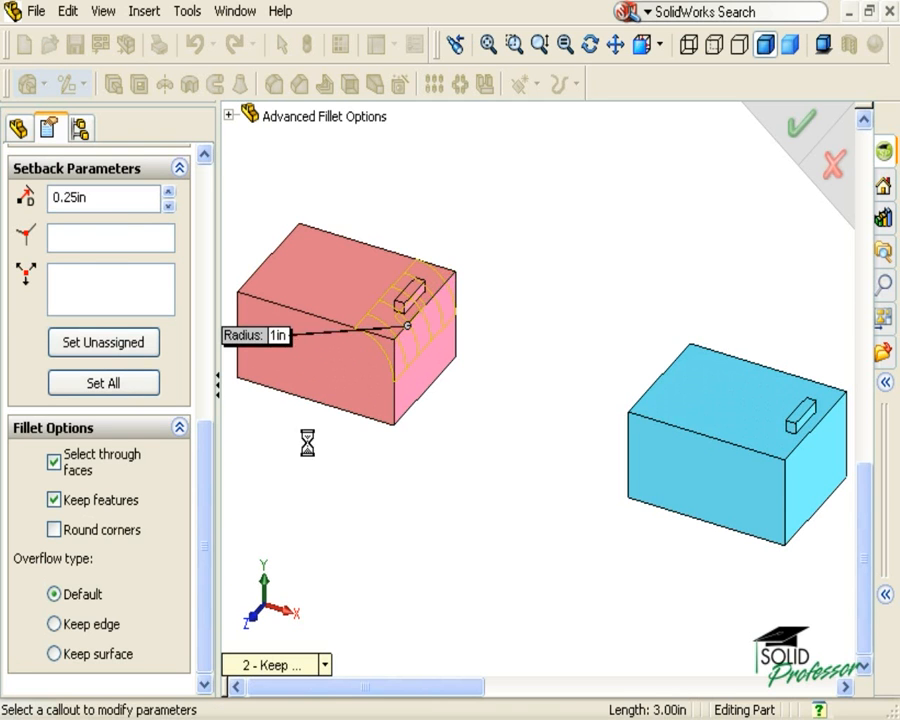
key(Return)
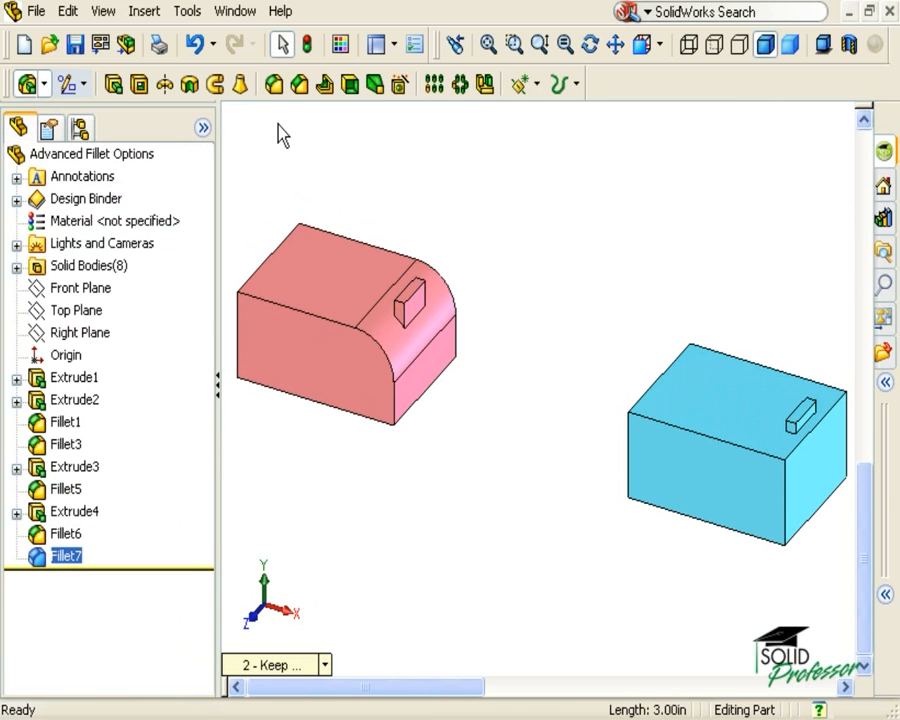
- Fillet the cyan block's upper edge beside the small boss with a 1 in radius, with Keep features turned off
click(274, 84)
drag(205, 187, 198, 446)
click(117, 505)
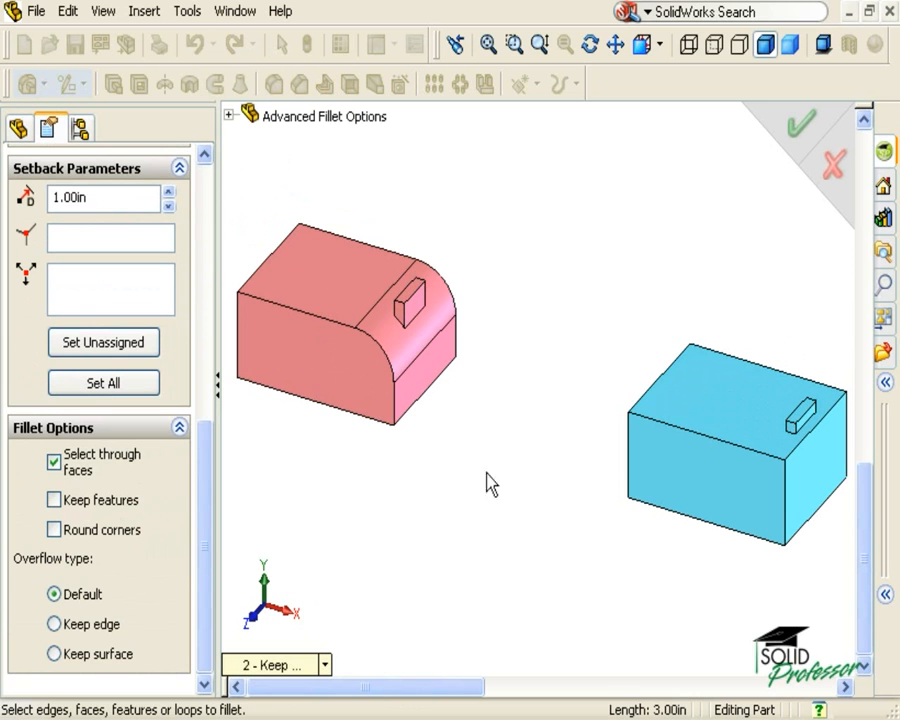
click(792, 452)
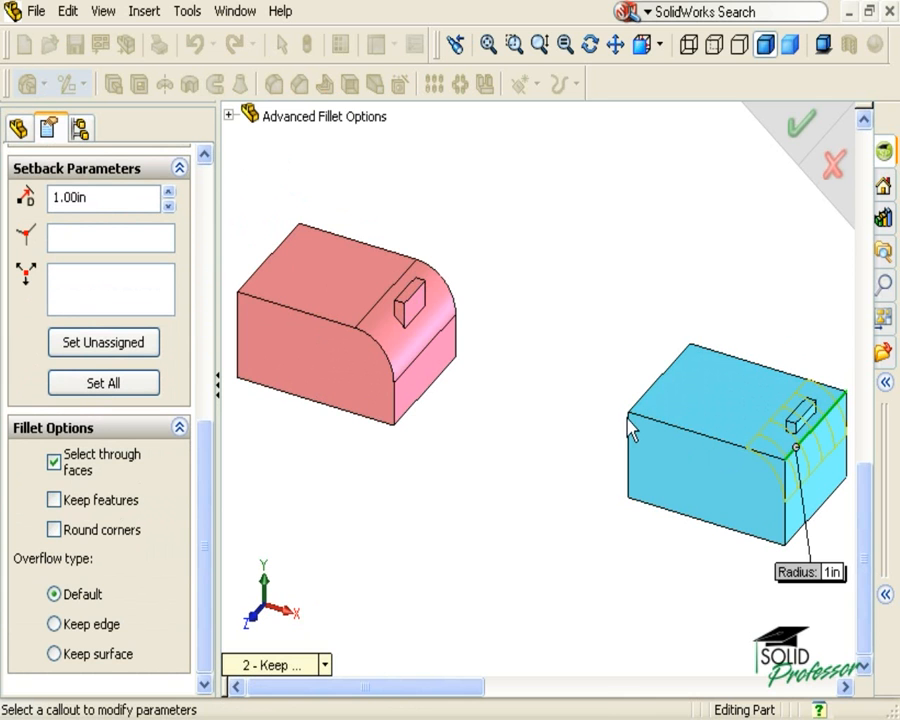
key(Return)
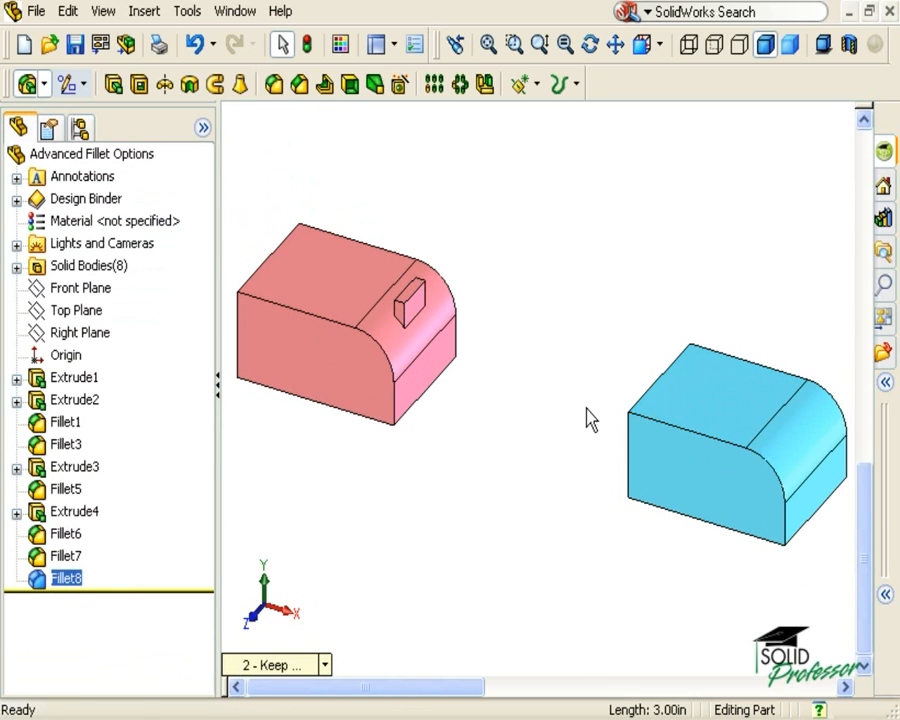
- Fillet all four edges around the base of the red block's boss with a 1 in radius and Round corners enabled
key(space)
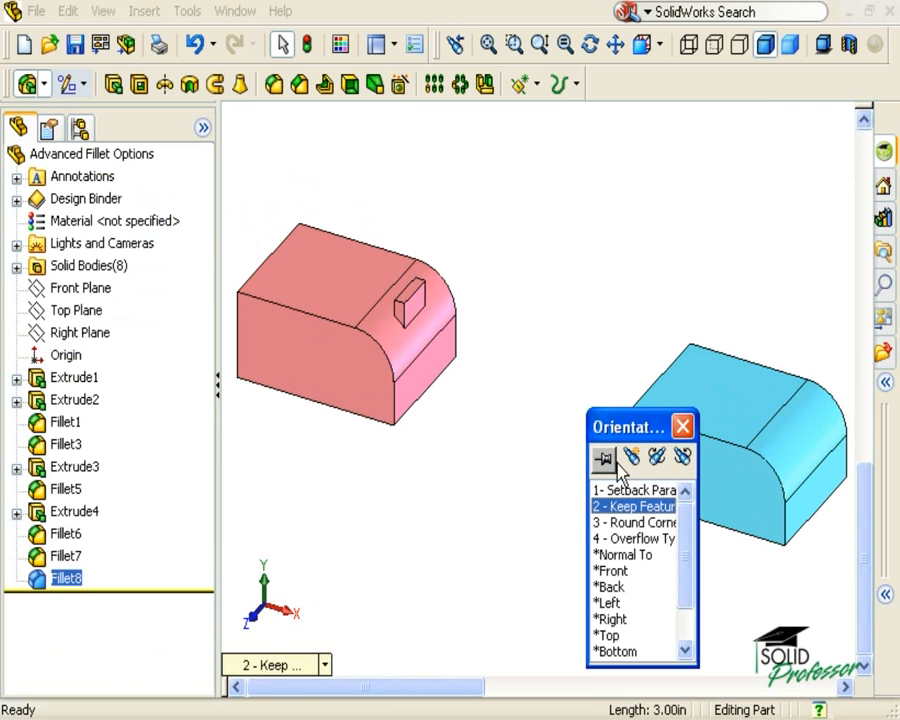
click(625, 522)
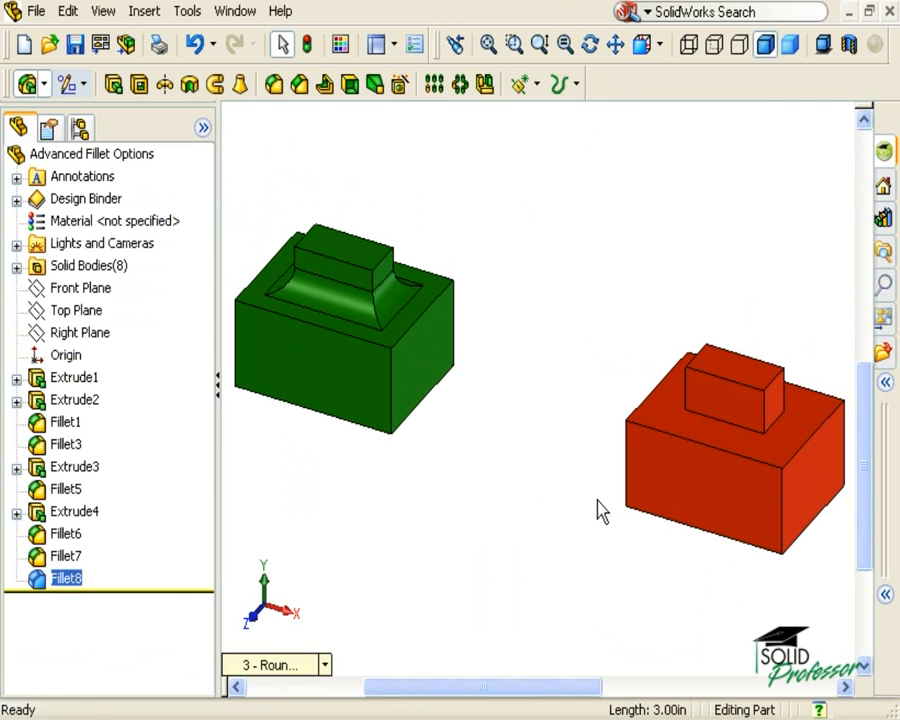
click(273, 85)
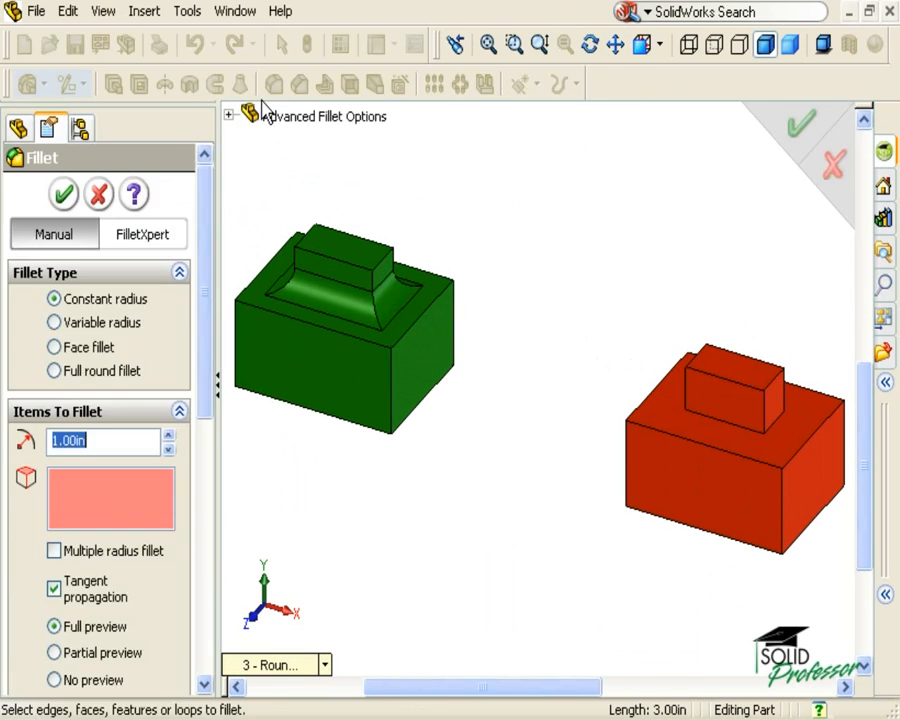
drag(206, 186, 193, 482)
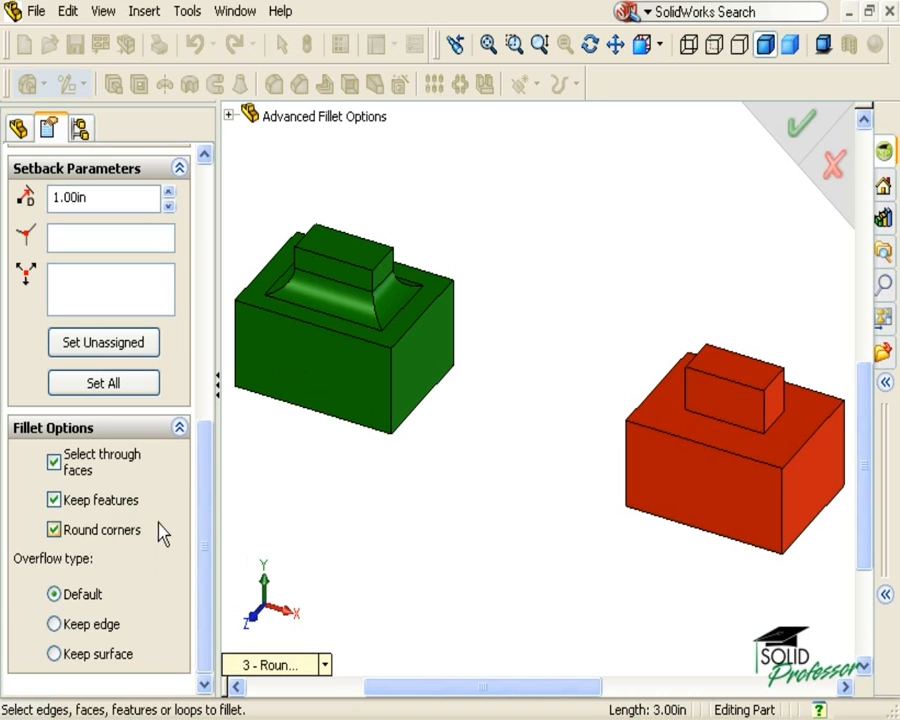
click(709, 424)
click(777, 432)
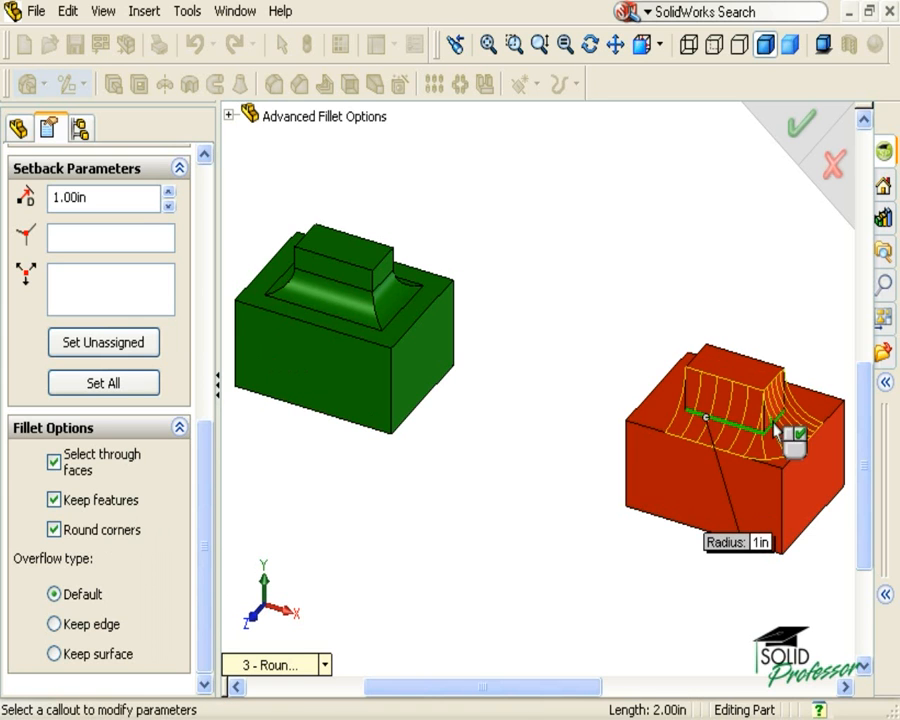
click(708, 403)
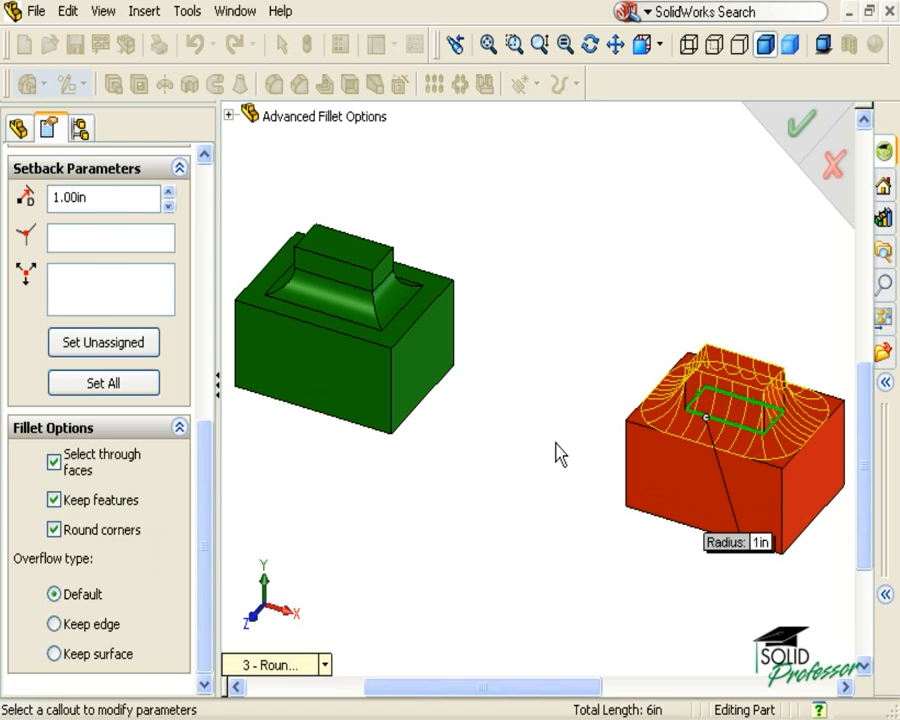
key(Return)
- Fillet the circular base edge of the purple block's cylinder with a 1 in radius, using the Keep surface overflow type
key(space)
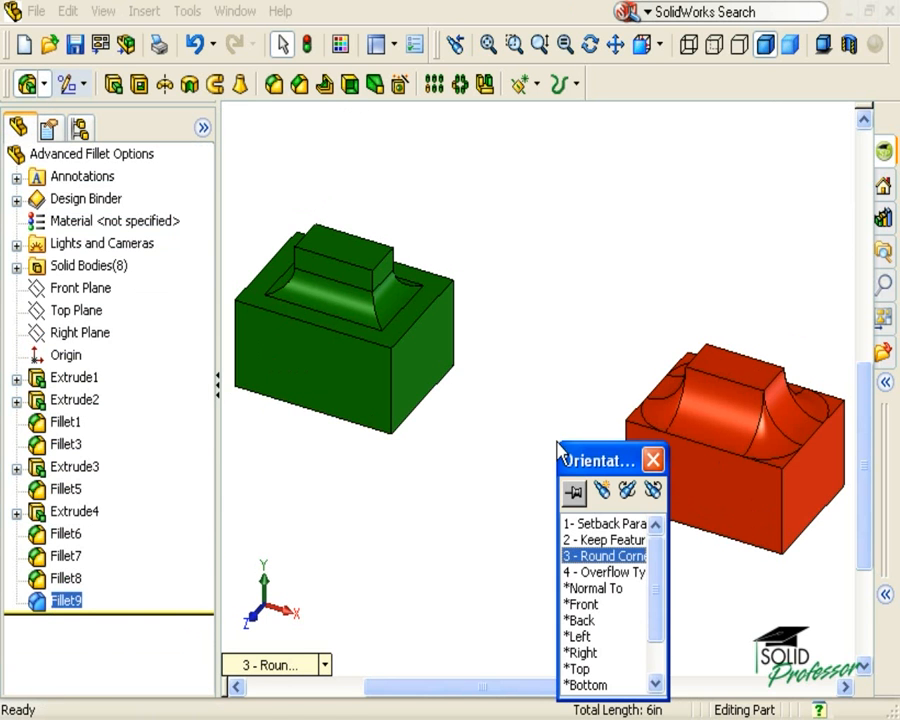
double_click(600, 573)
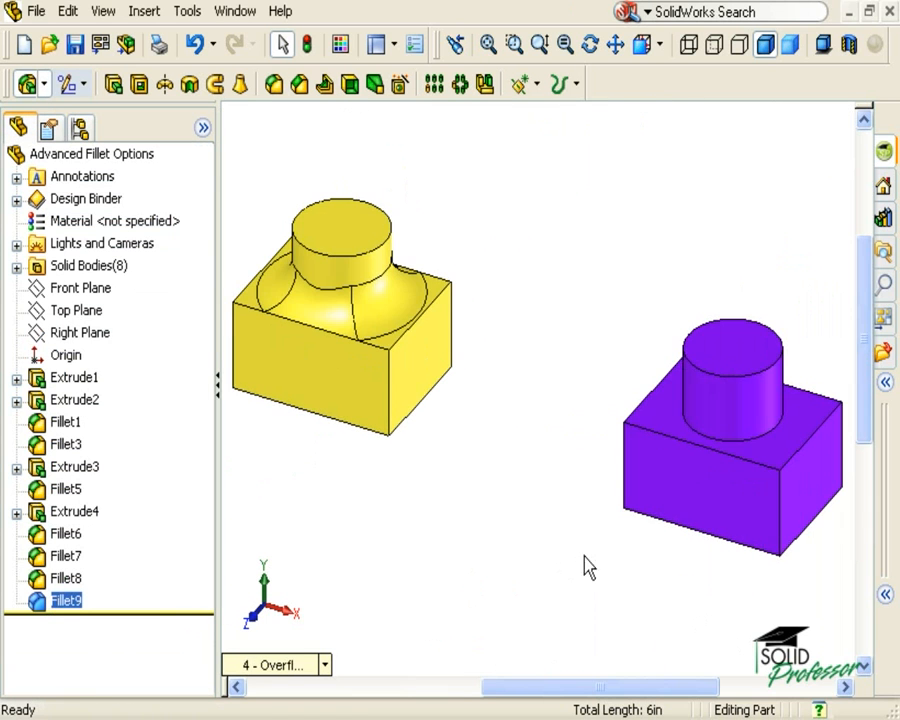
click(274, 88)
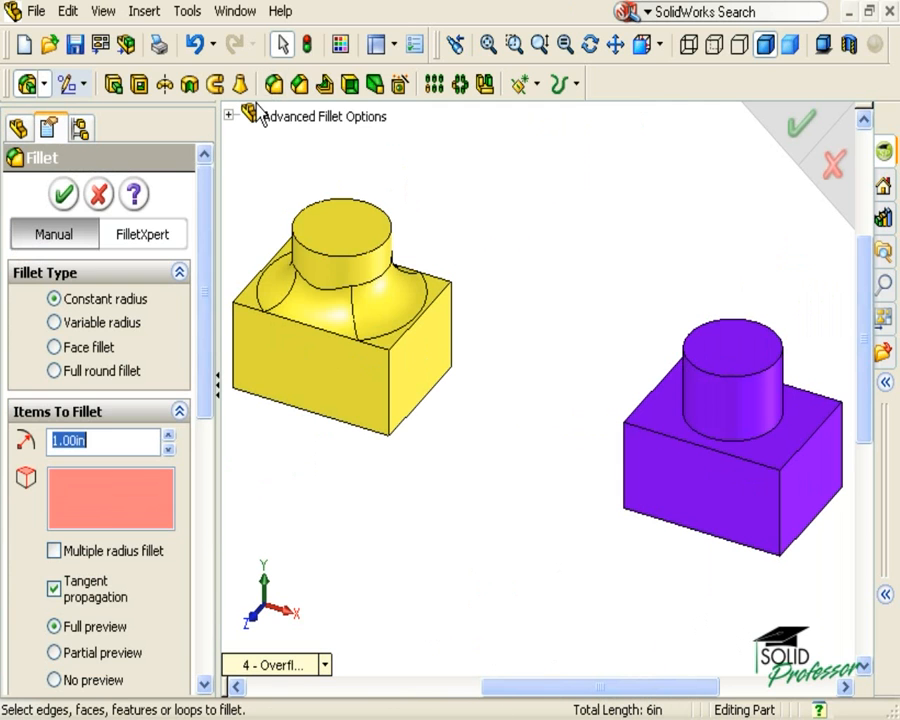
drag(213, 188, 176, 454)
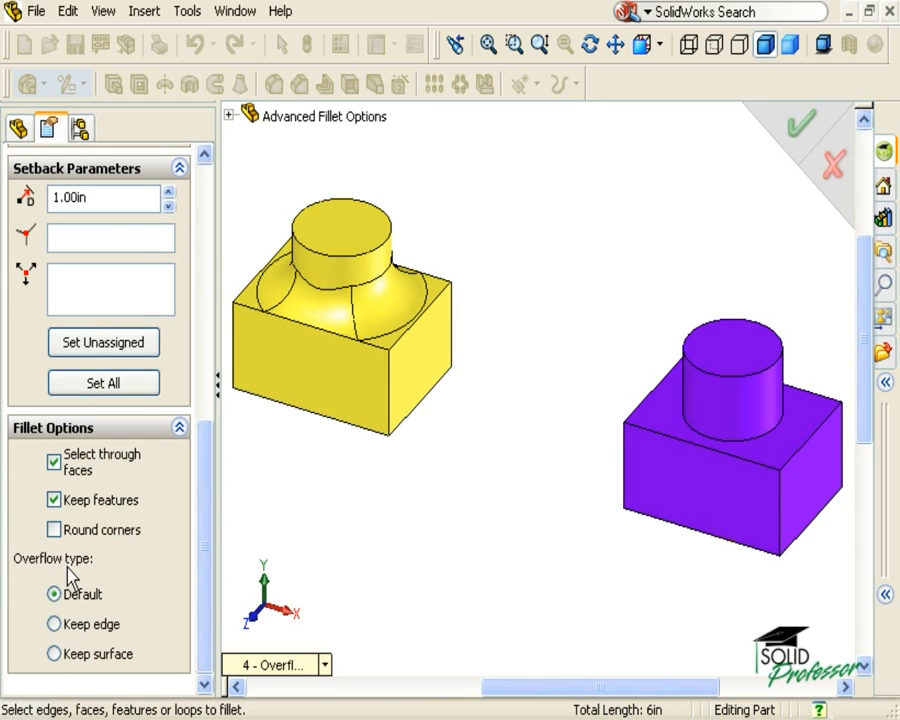
click(106, 624)
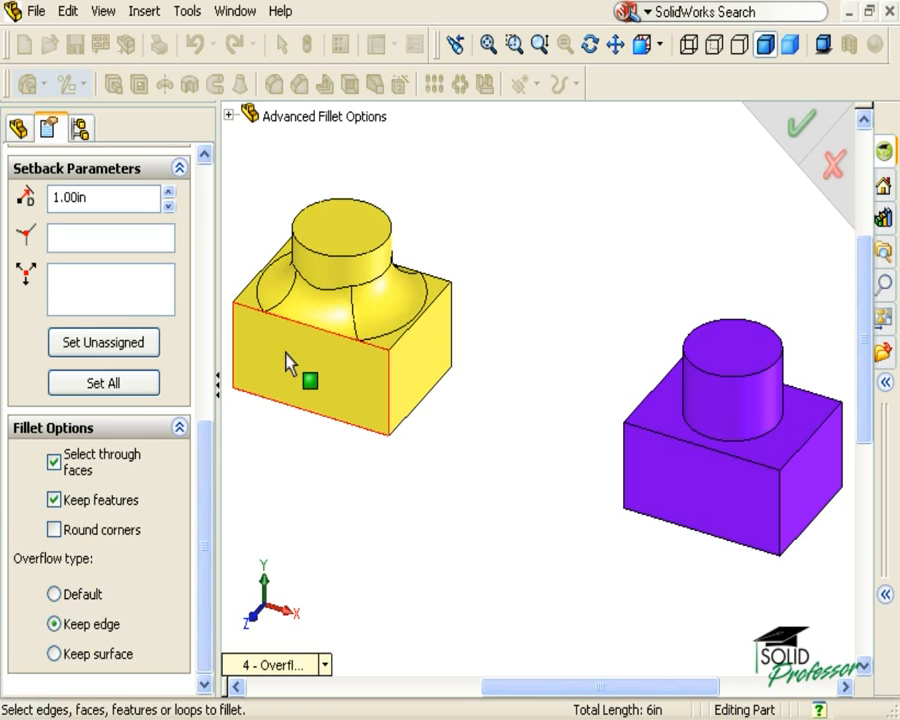
click(120, 656)
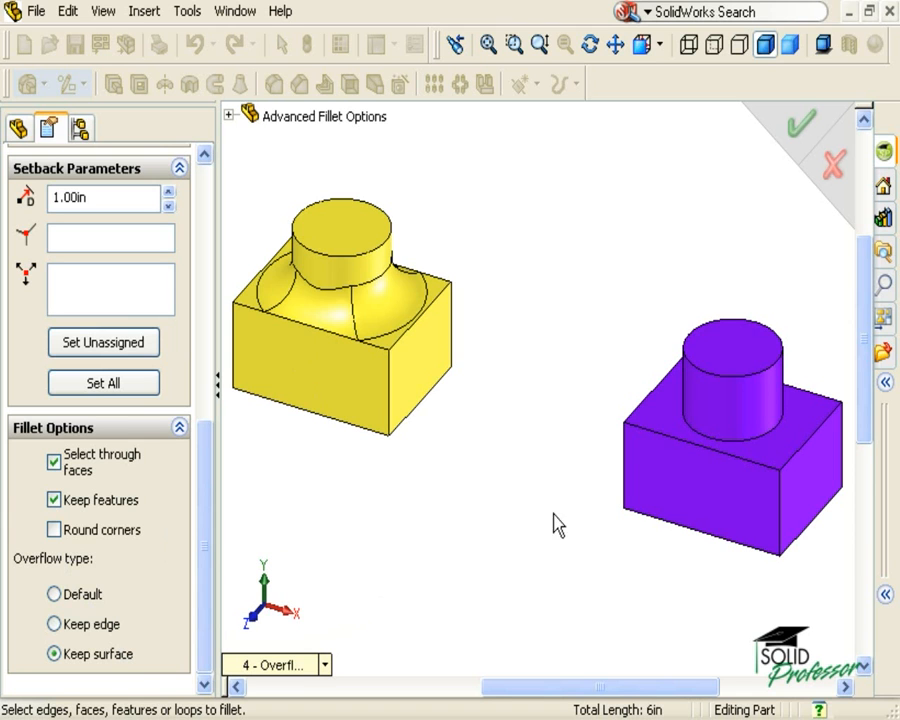
click(698, 441)
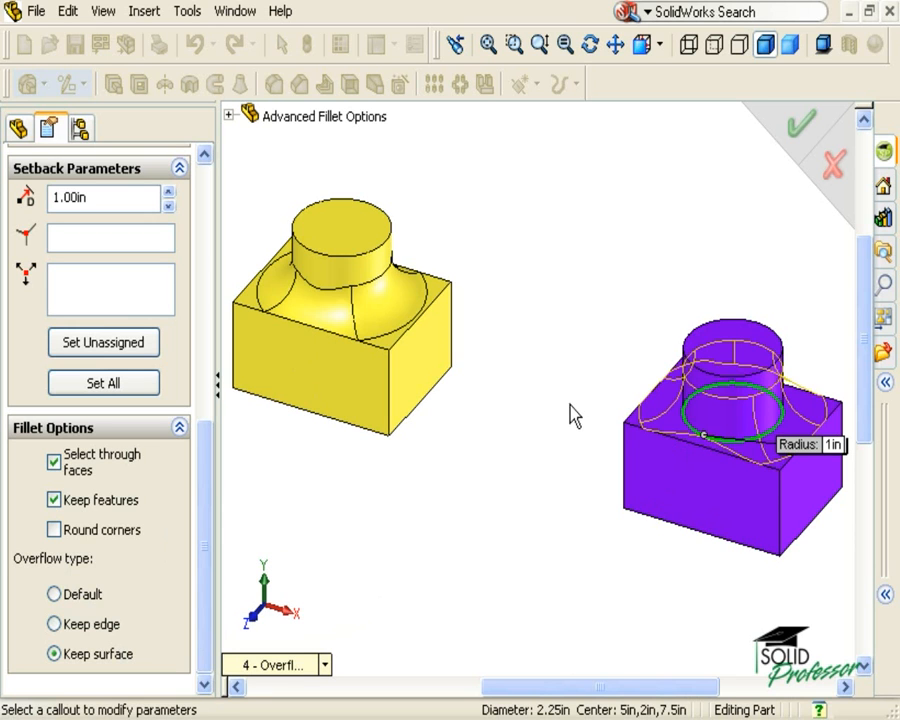
click(800, 126)
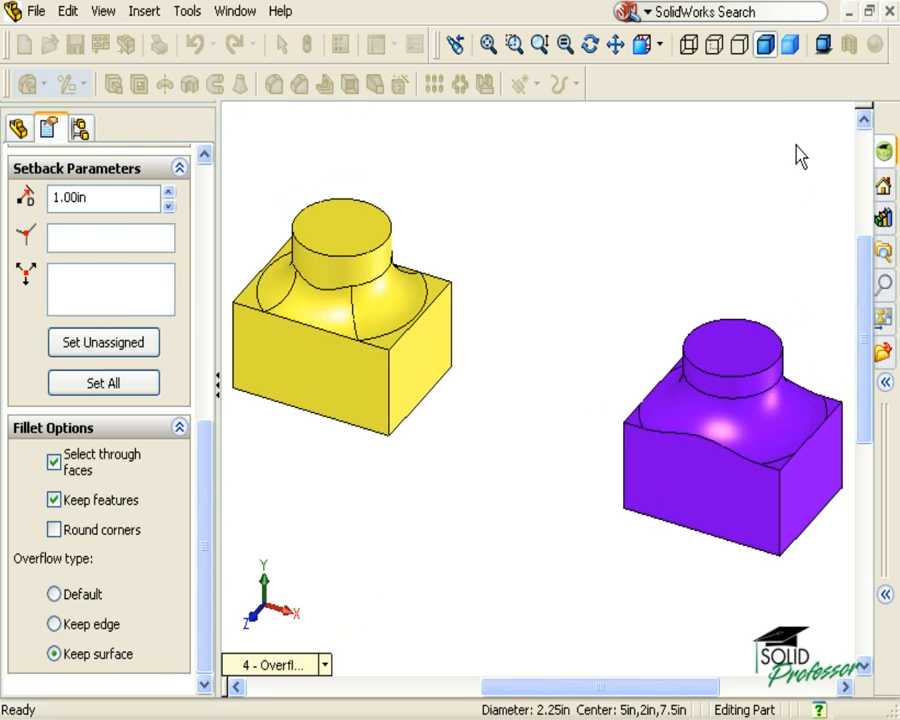